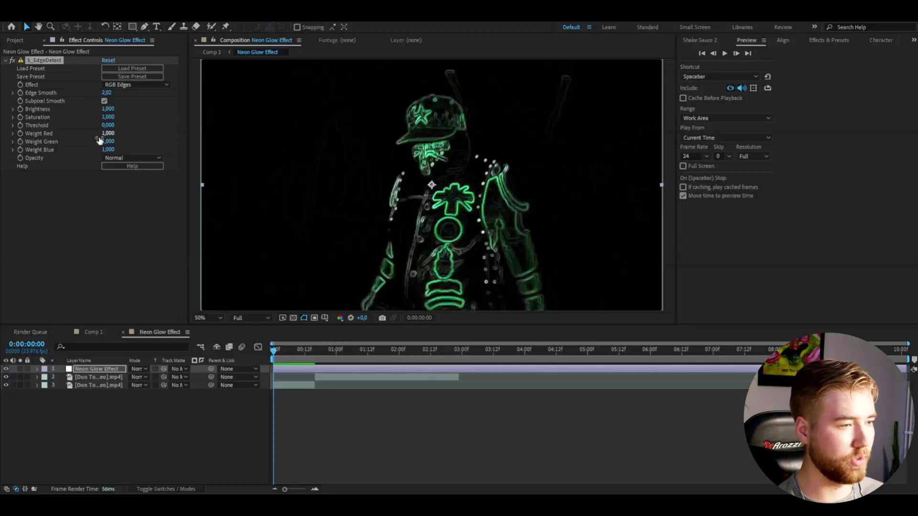
Soften the Edge Smooth value, then boost the outline Saturation and ease it back slightly
left_click_drag(106, 95, 55, 94)
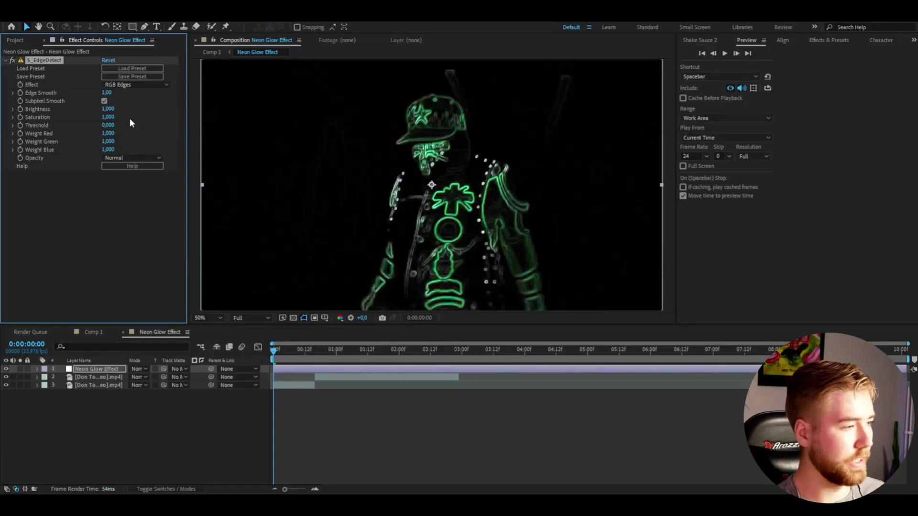
left_click_drag(108, 117, 380, 118)
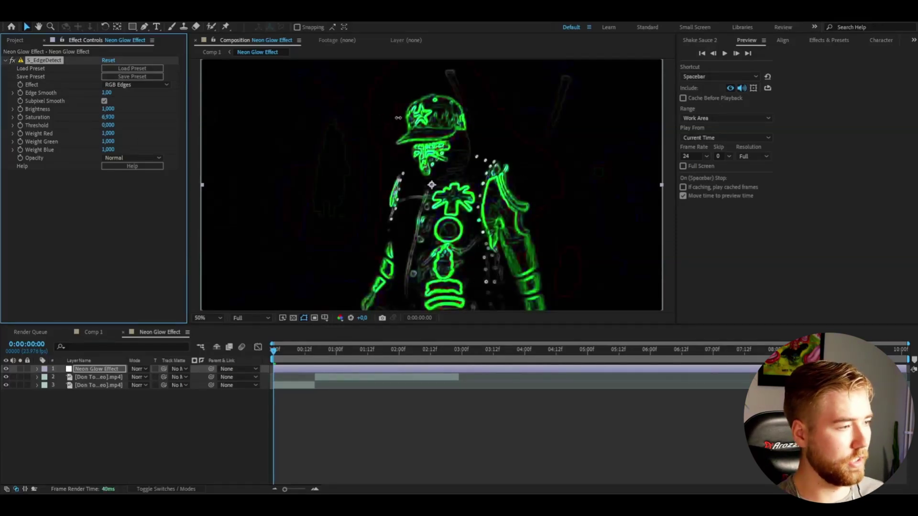
left_click_drag(305, 119, 49, 106)
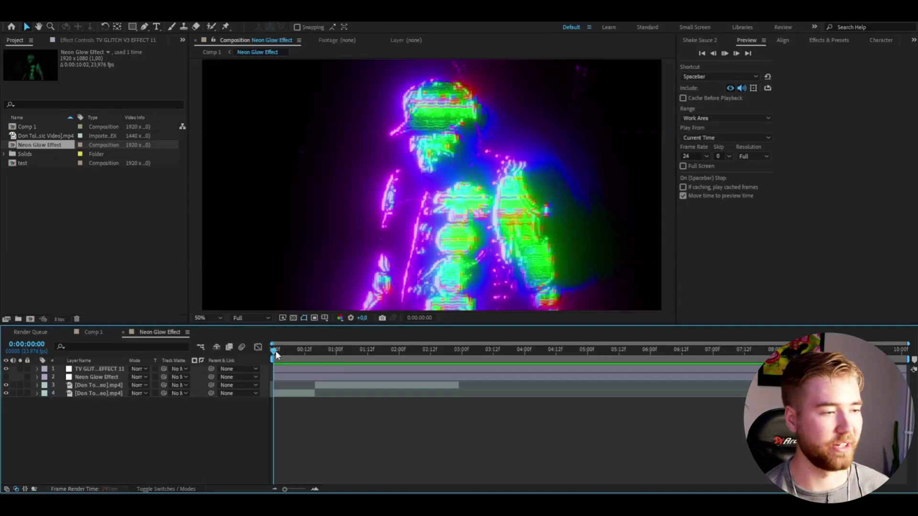
key("space")
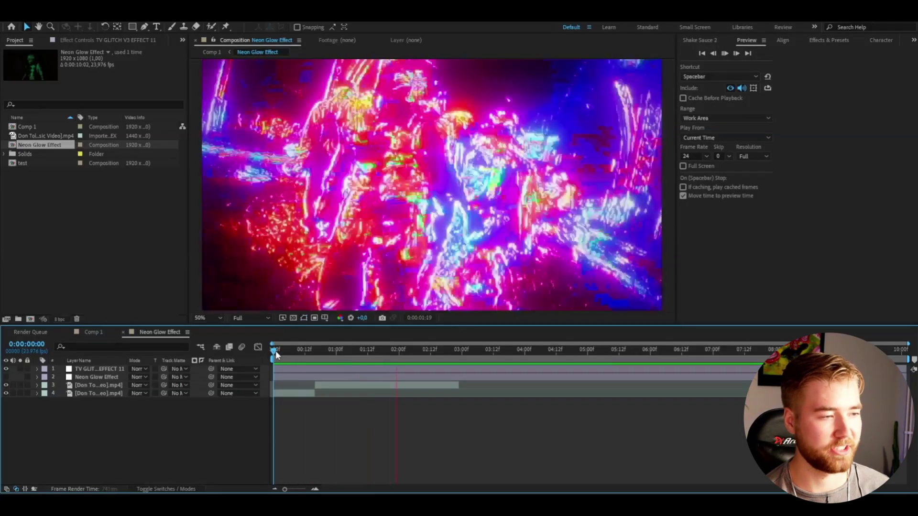
key("space")
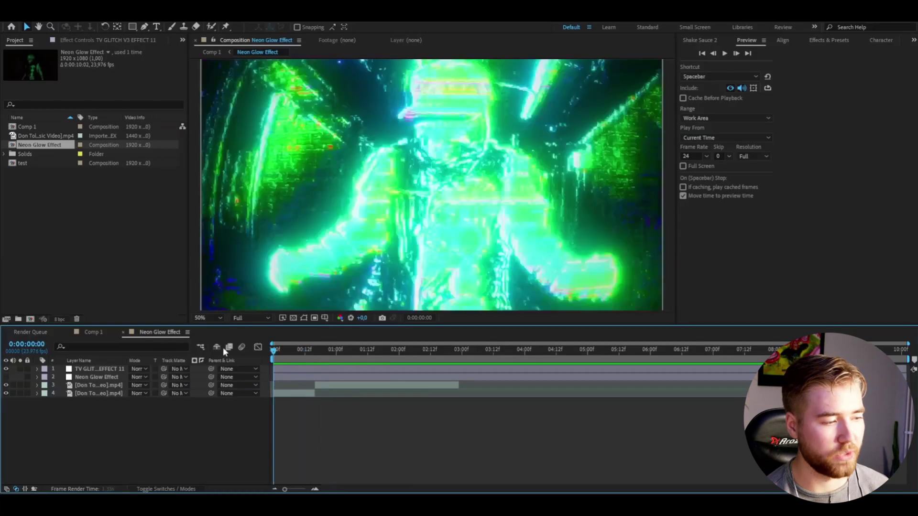
key("space")
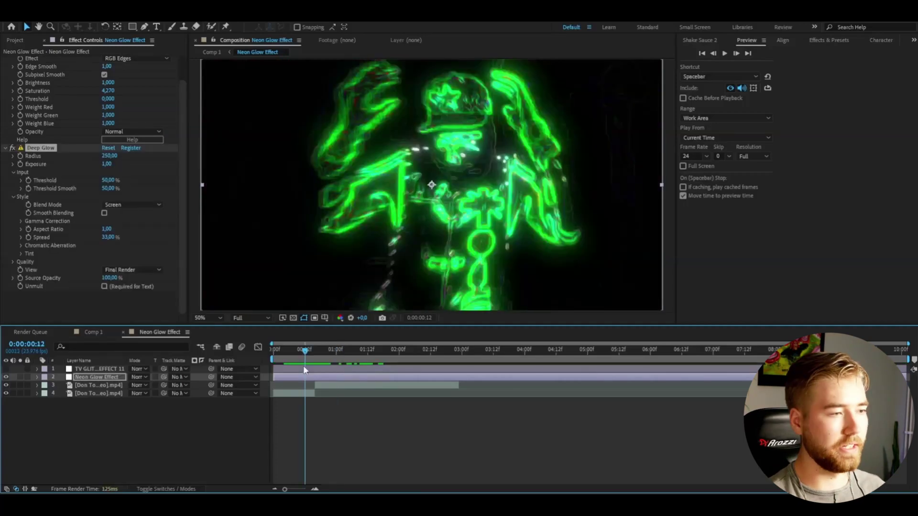
Raise the Deep Glow Radius and ease its Exposure down to 0.95
left_click_drag(117, 156, 127, 157)
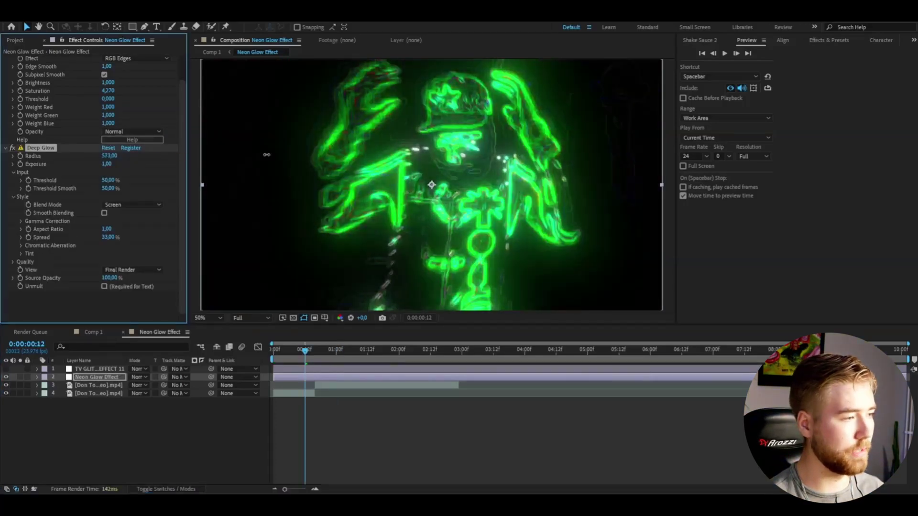
left_click_drag(108, 164, 105, 164)
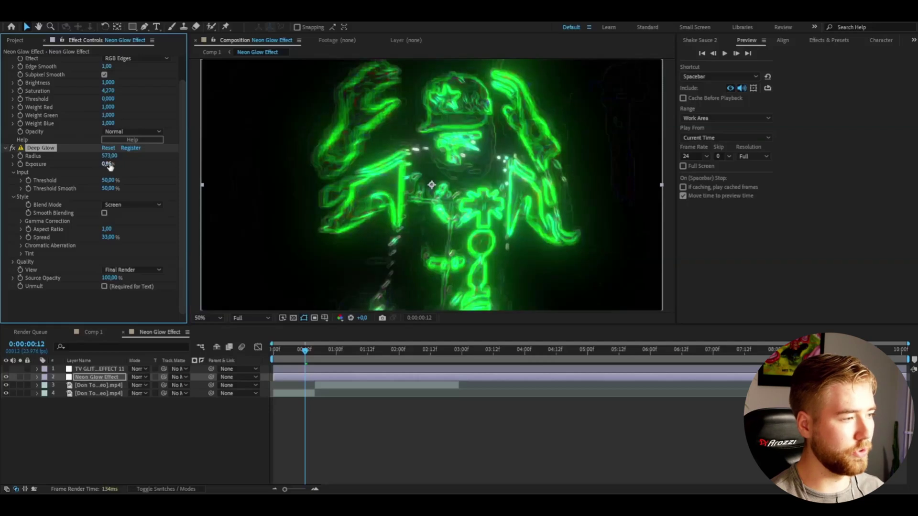
scroll(326, 209, "up", 4)
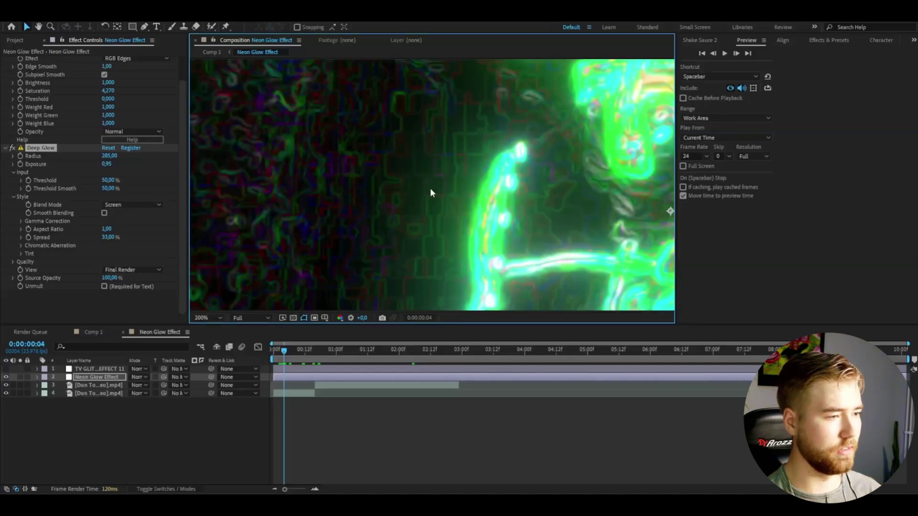
scroll(430, 195, "down", 4)
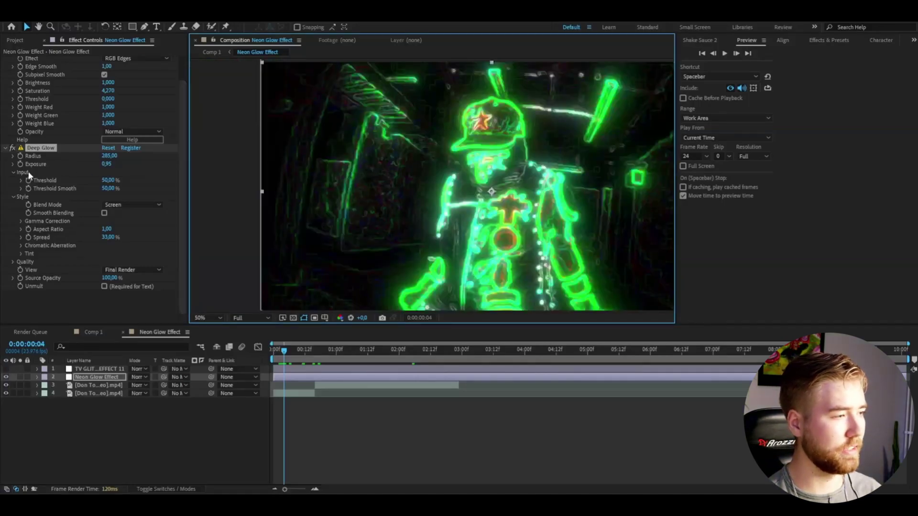
scroll(162, 192, "up", 1)
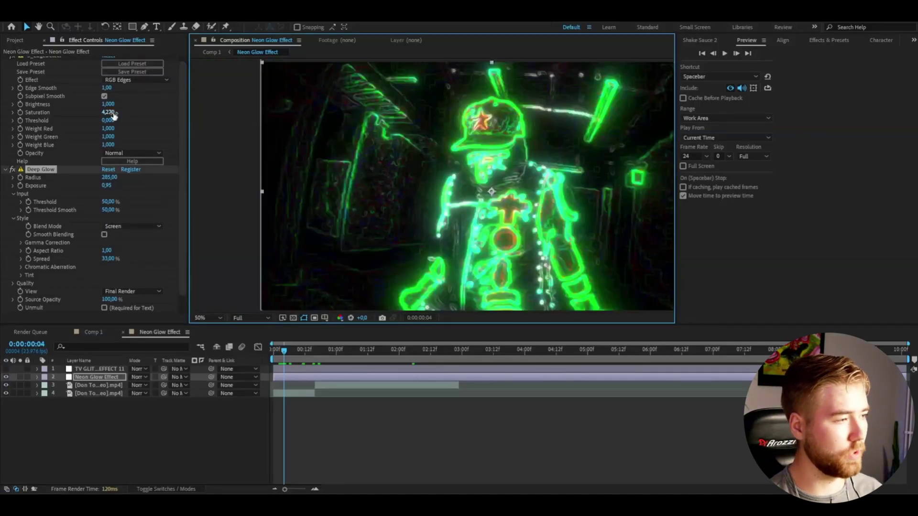
Lower the Edge Detect Saturation to 1.760 and preview the composition
left_click_drag(112, 112, 71, 119)
scroll(431, 201, "up", 1)
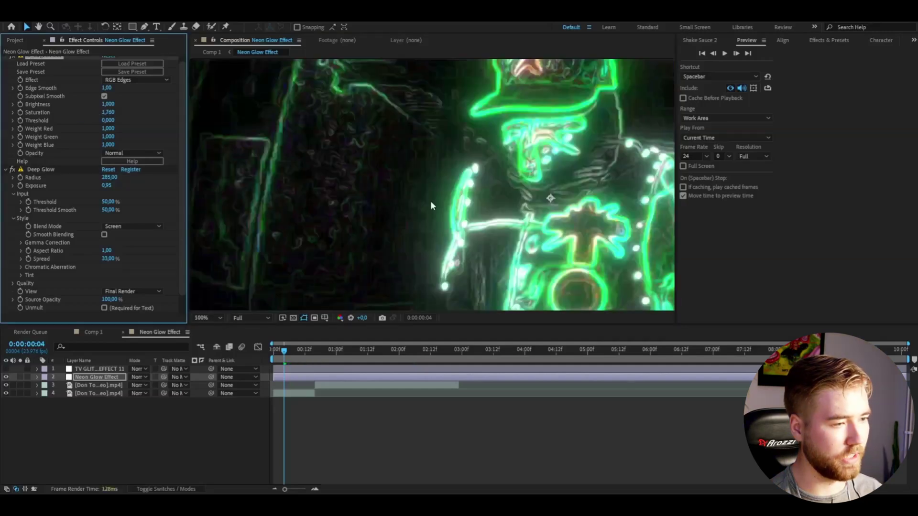
scroll(459, 206, "down", 1)
scroll(483, 209, "down", 1)
key("space")
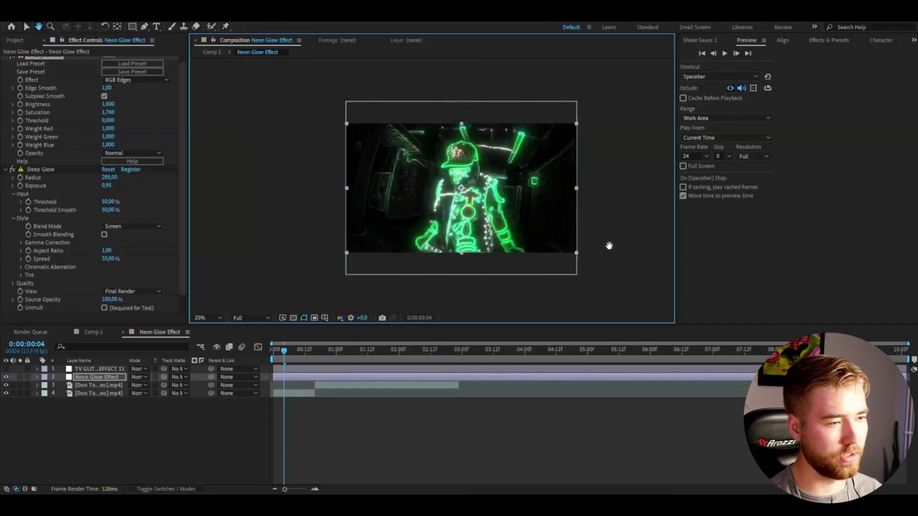
scroll(573, 237, "up", 1)
scroll(445, 301, "down", 1)
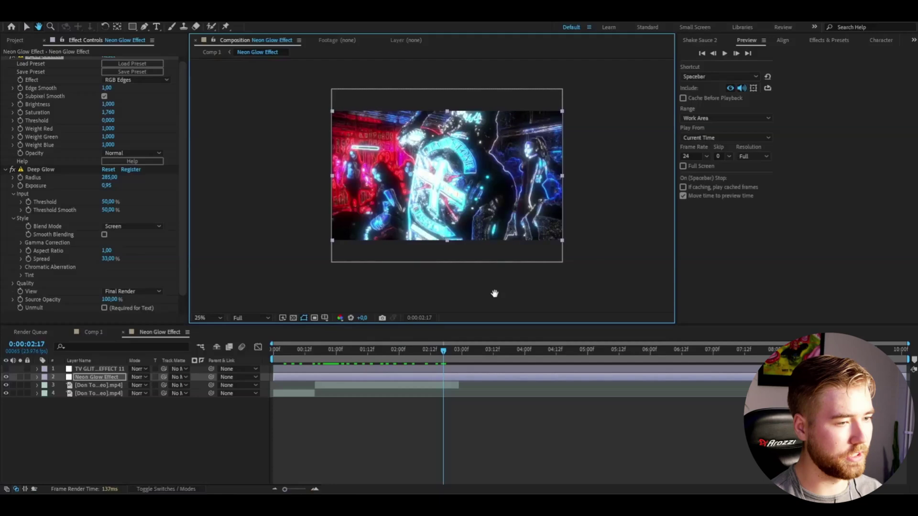
scroll(495, 291, "up", 1)
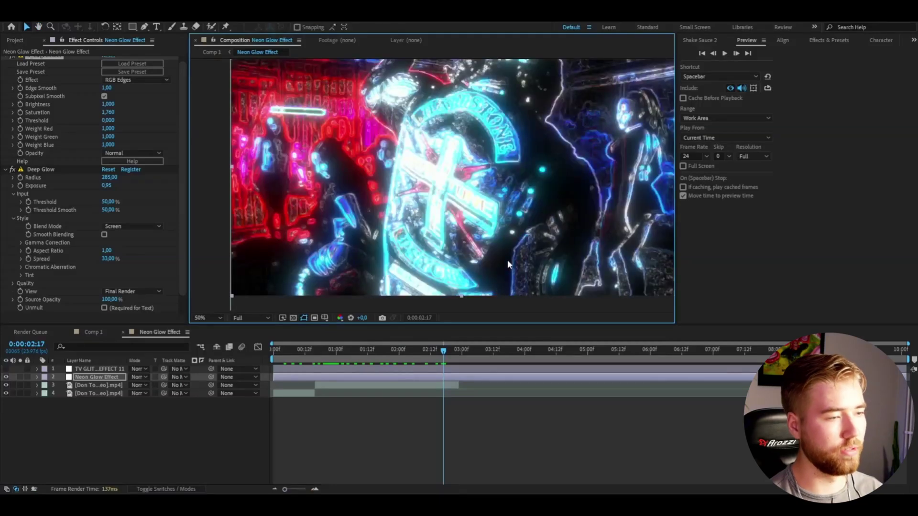